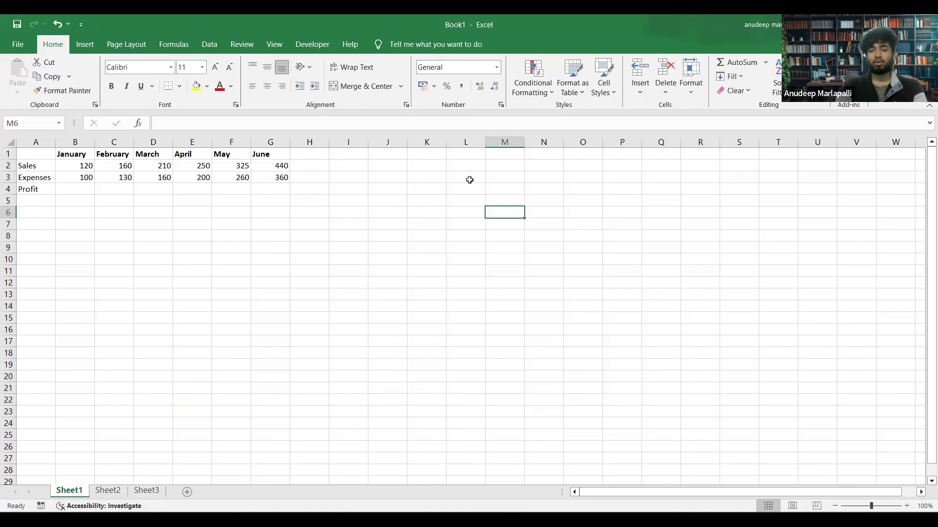
- Widen column L to about twice its default width
left_click(467, 218)
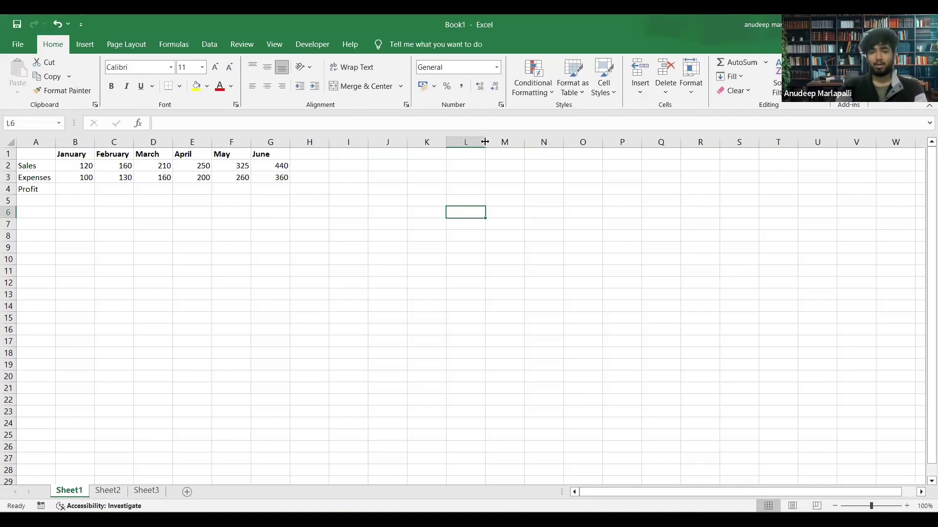
left_click_drag(485, 141, 520, 142)
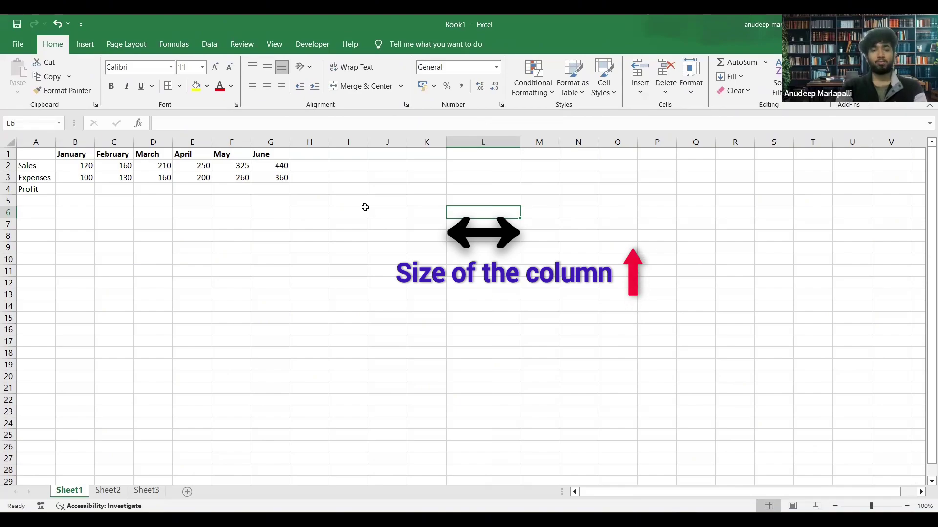
- Try a taller height for the Expenses row and undo the change
left_click(29, 188)
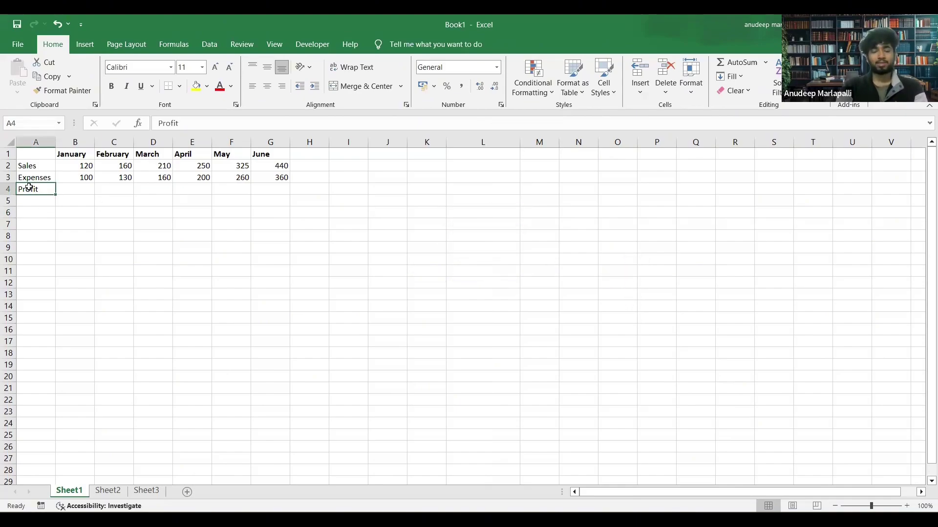
left_click(29, 170)
left_click(29, 180)
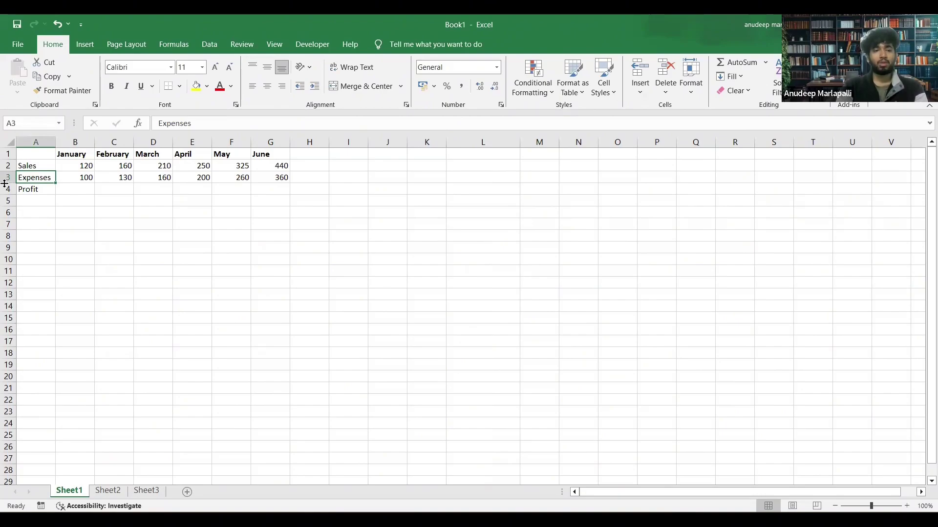
left_click_drag(13, 183, 12, 201)
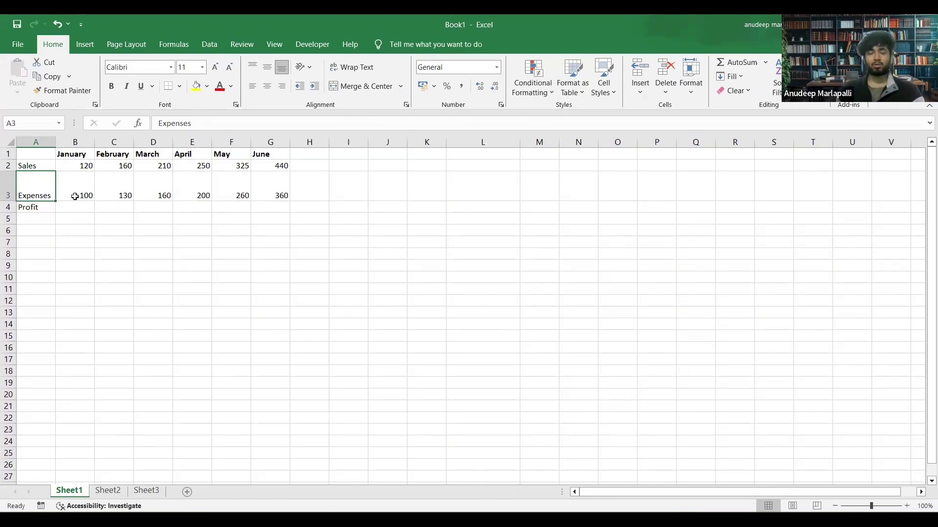
key("ctrl+z")
- Widen column L slightly more and fill L4:L15 with the months, starting from January in L4
left_click(499, 186)
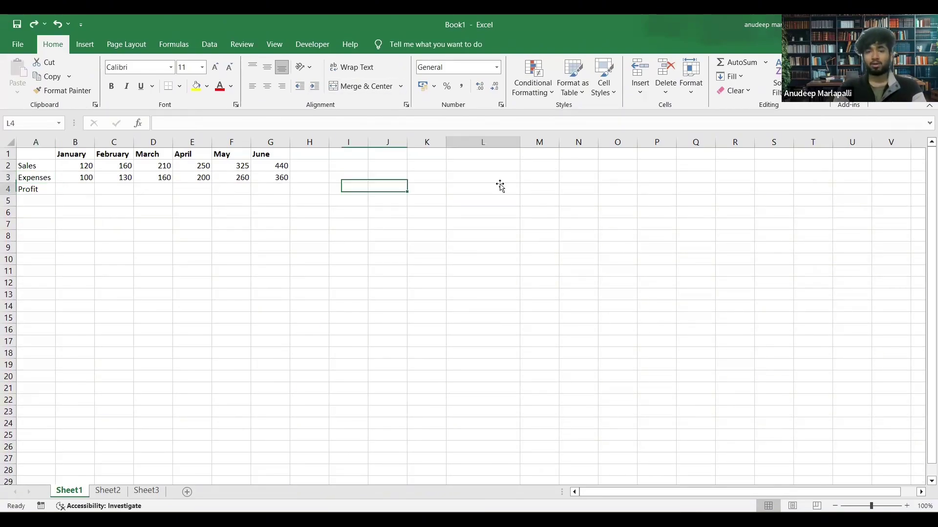
left_click_drag(519, 143, 531, 144)
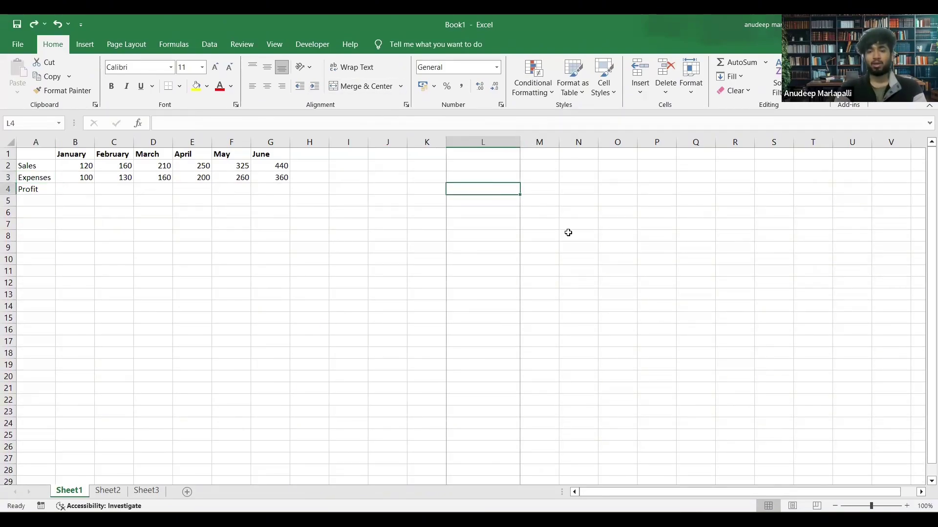
key("alt+Tab")
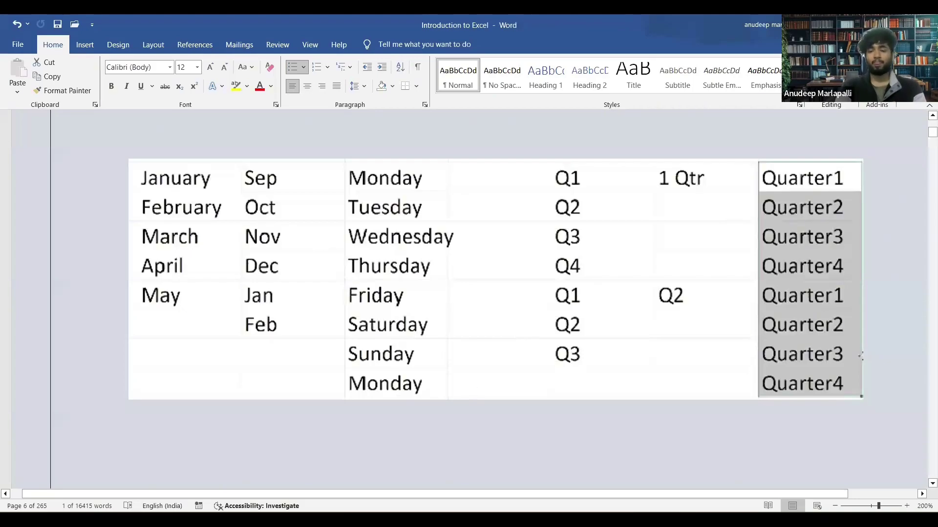
key("alt+Tab")
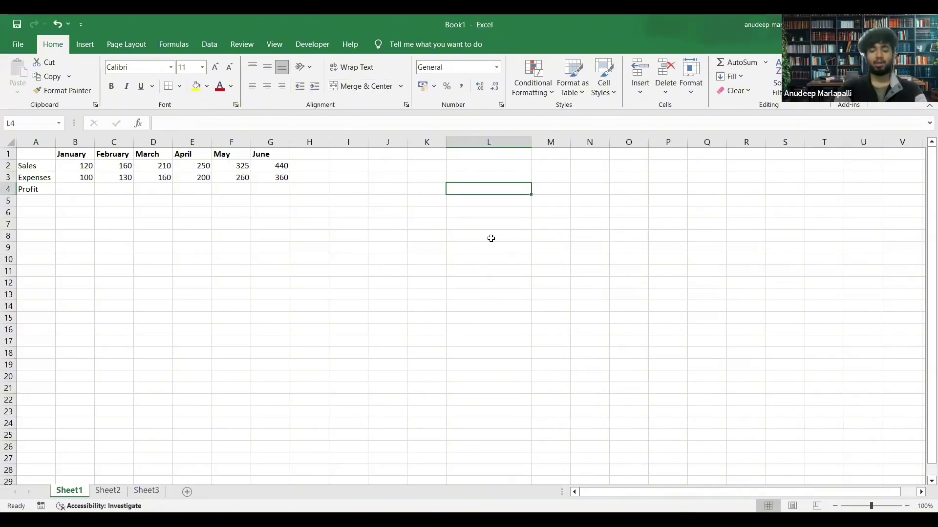
type("January")
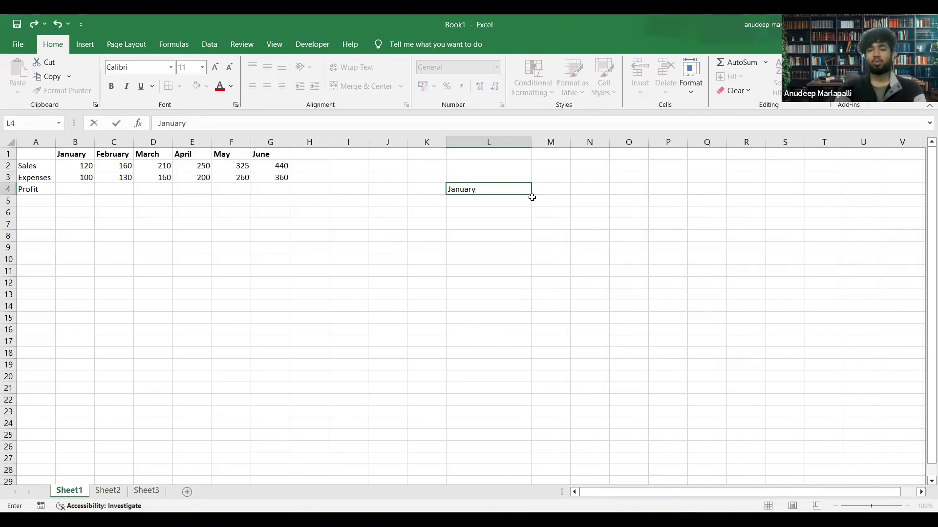
left_click_drag(533, 195, 521, 320)
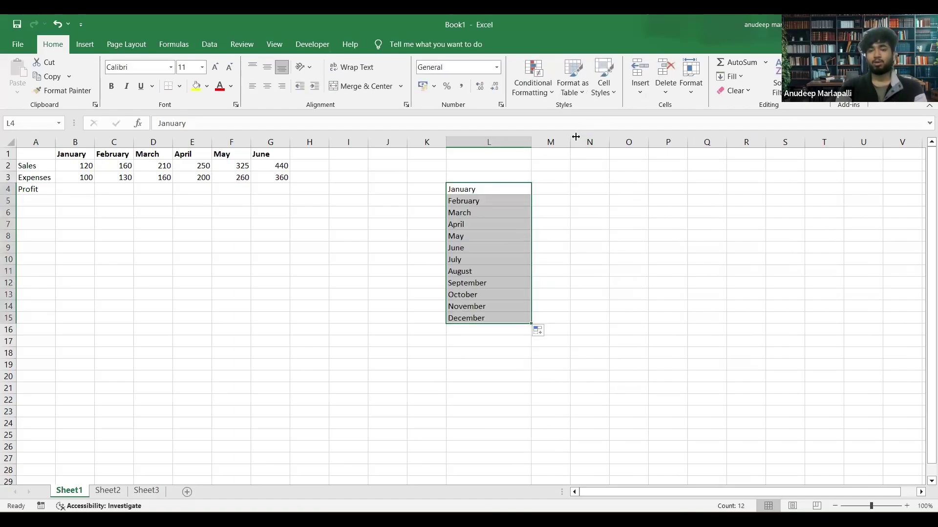
- Widen column M and enter oct in cell M4
left_click_drag(574, 139, 605, 140)
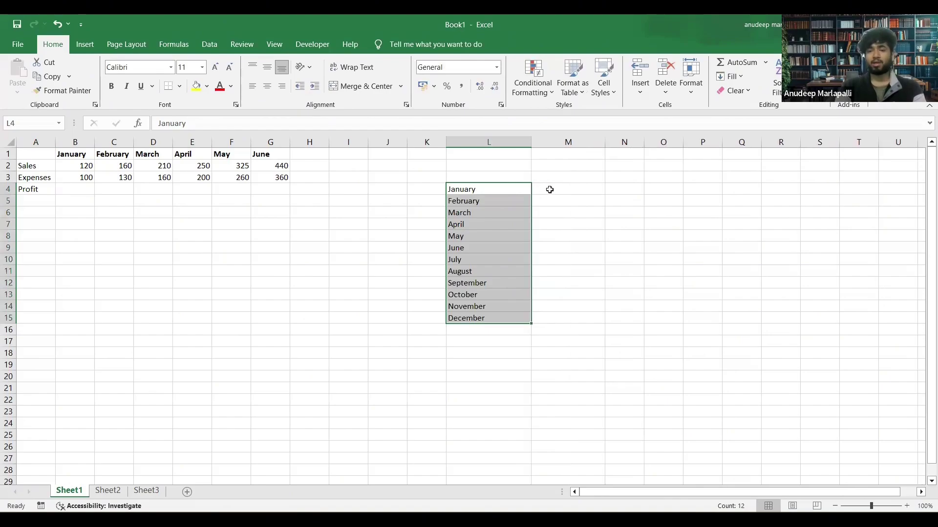
left_click(549, 190)
type("m")
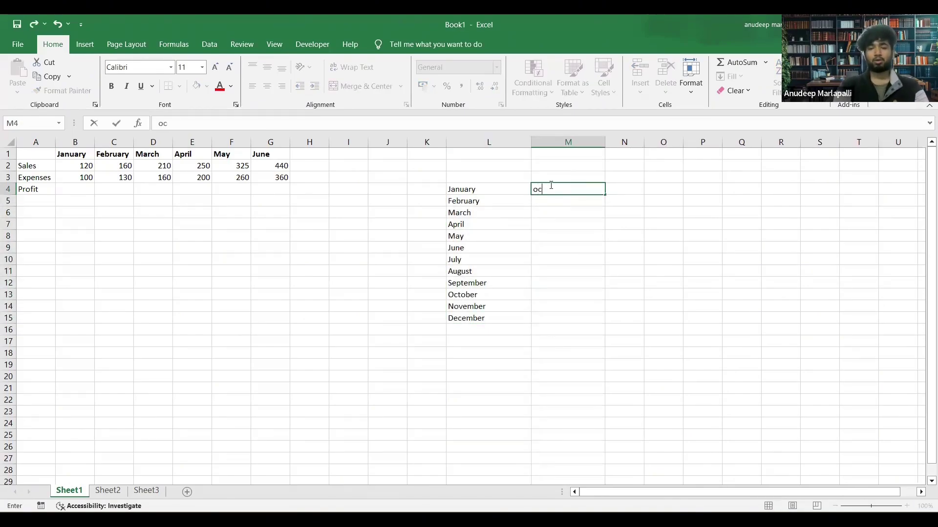
left_click(612, 204)
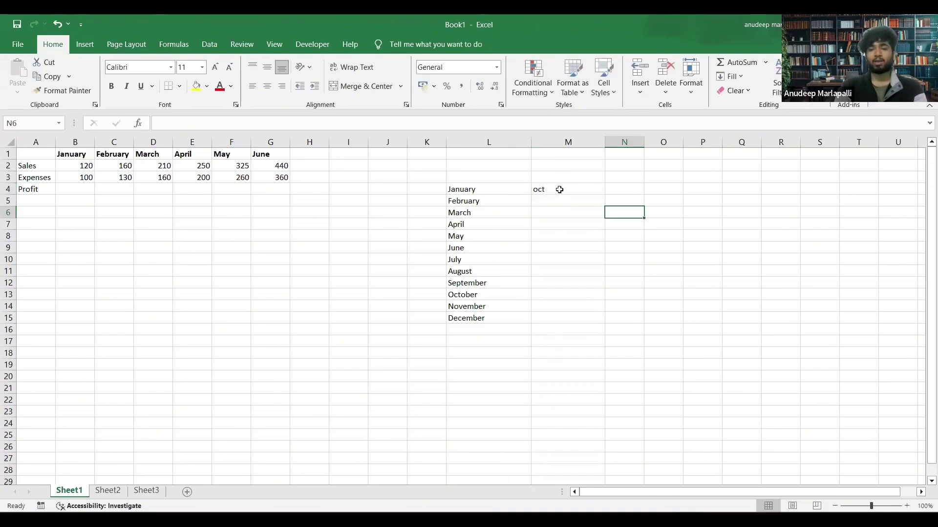
- Try filling the abbreviated months from M4 down to M6 and undo the fill
left_click(559, 189)
left_click_drag(605, 196, 601, 218)
key("ctrl+z")
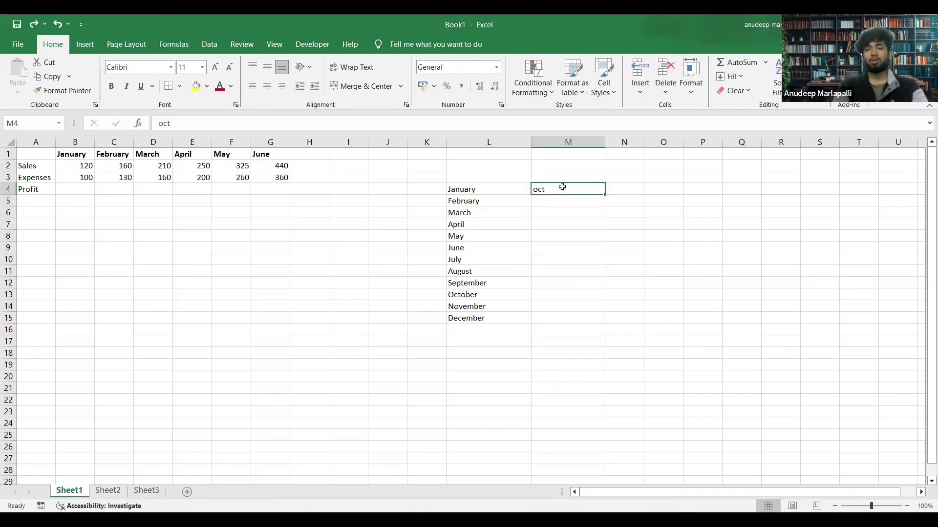
- Replace the entry in M4 with apr and fill the abbreviated months down to M12
type("oc")
type("apr")
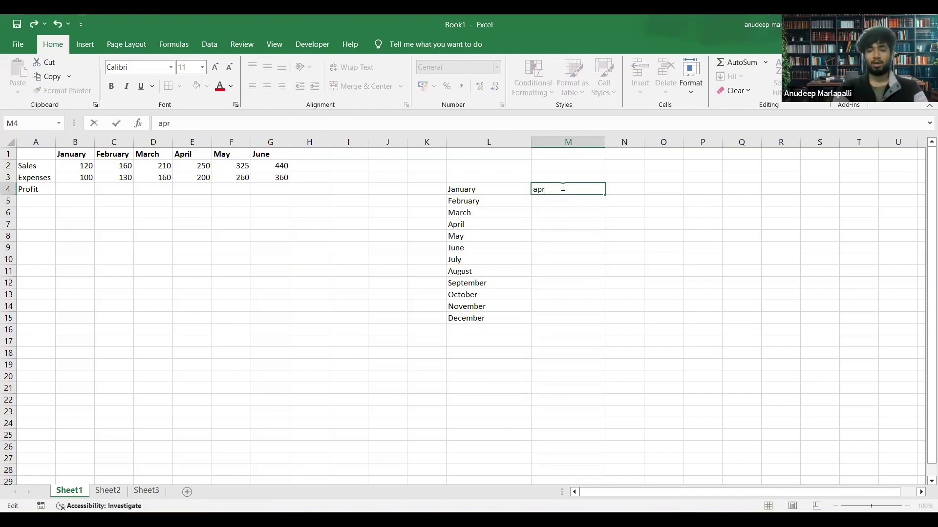
left_click(627, 227)
left_click(552, 186)
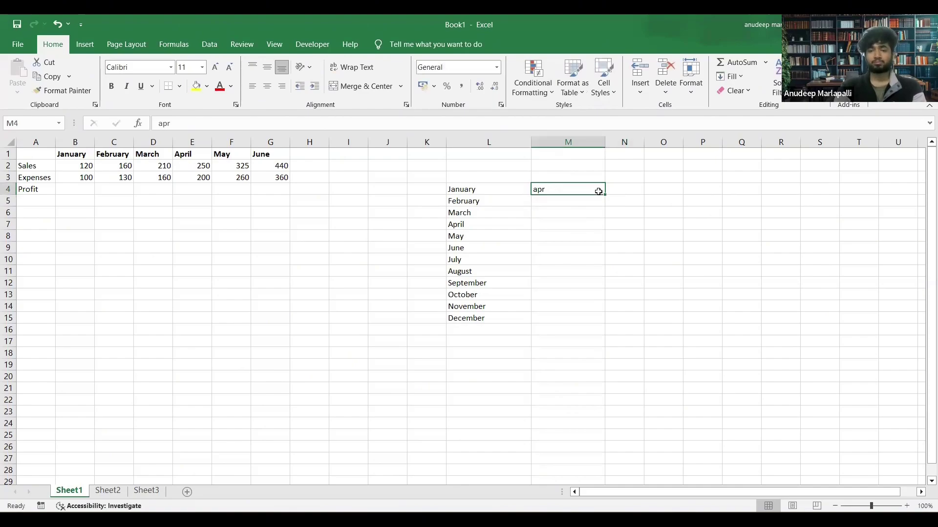
left_click_drag(604, 195, 600, 218)
left_click_drag(596, 176, 603, 290)
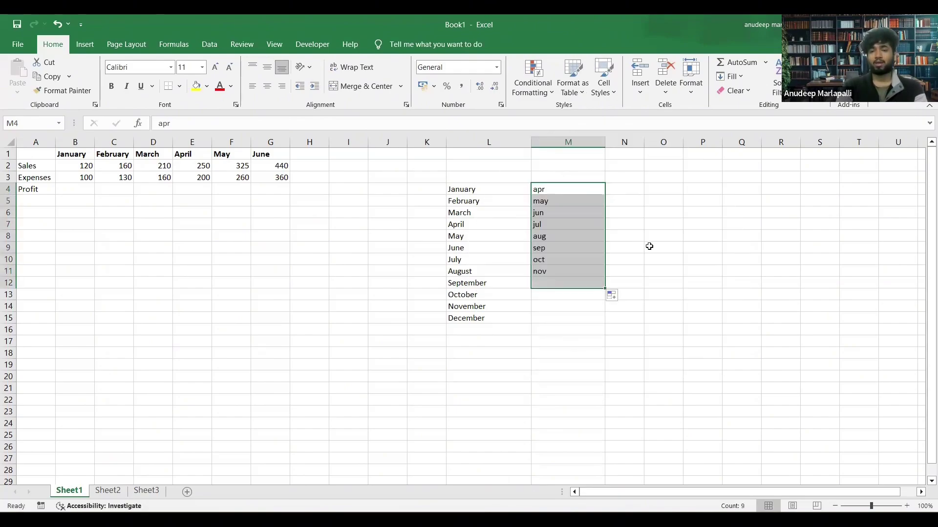
left_click(688, 257)
- Check the sample lists in the Word document, and in Excel widen column N and enter Monday in N4
key("alt+Tab")
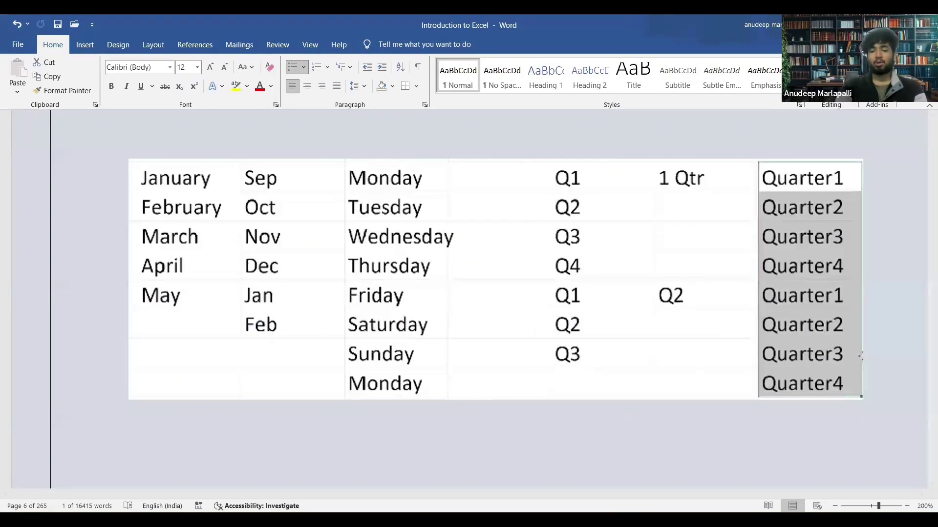
key("alt+Tab")
mouse_move(641, 143)
left_mouse_down()
mouse_move(674, 146)
mouse_move(652, 144)
left_mouse_up()
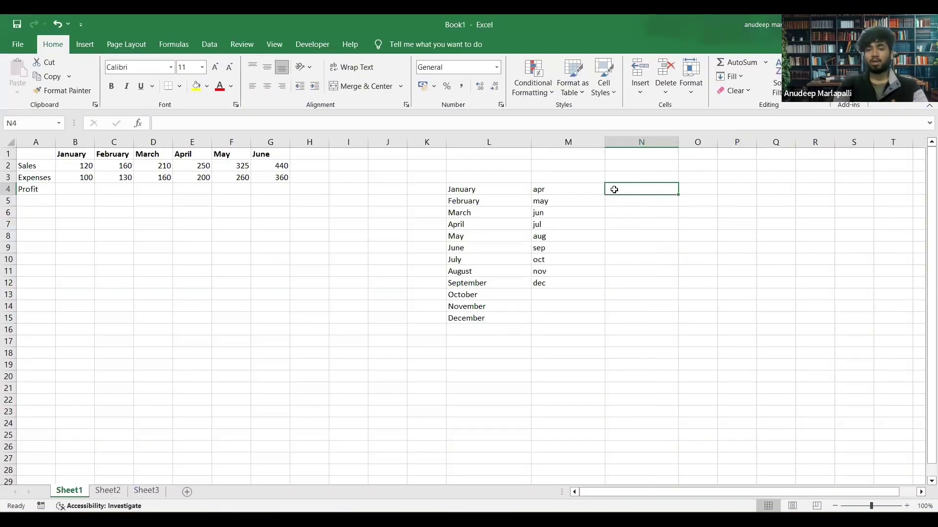
type("Monday")
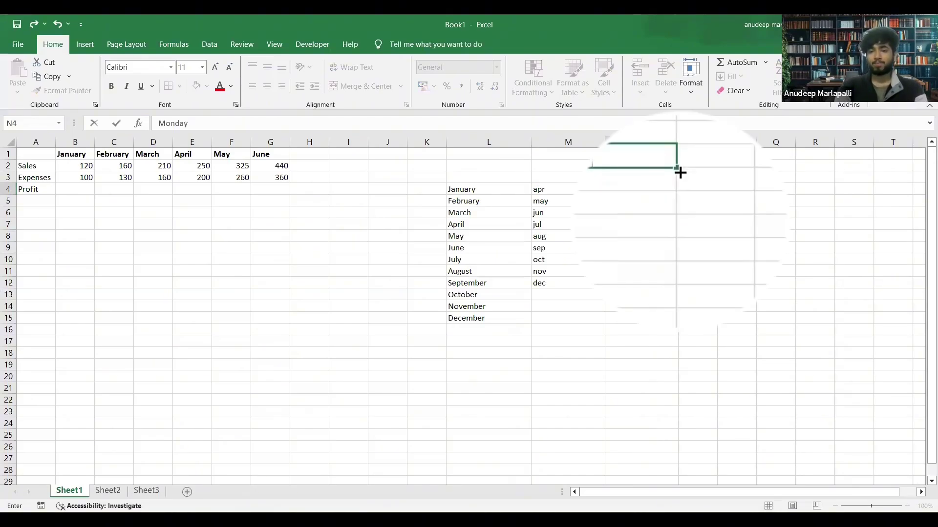
- Fill the weekday series from Monday in N4 down to N10
left_click_drag(677, 171, 665, 190)
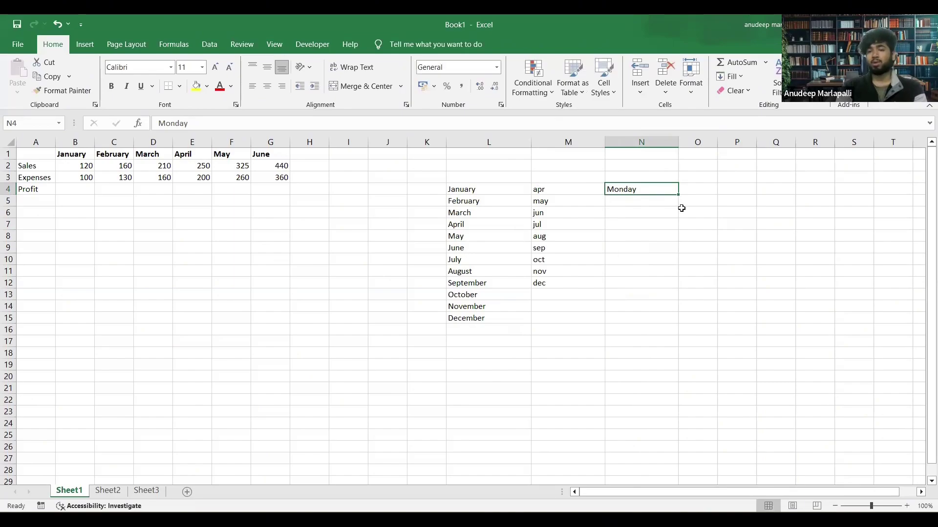
left_click_drag(678, 194, 677, 195)
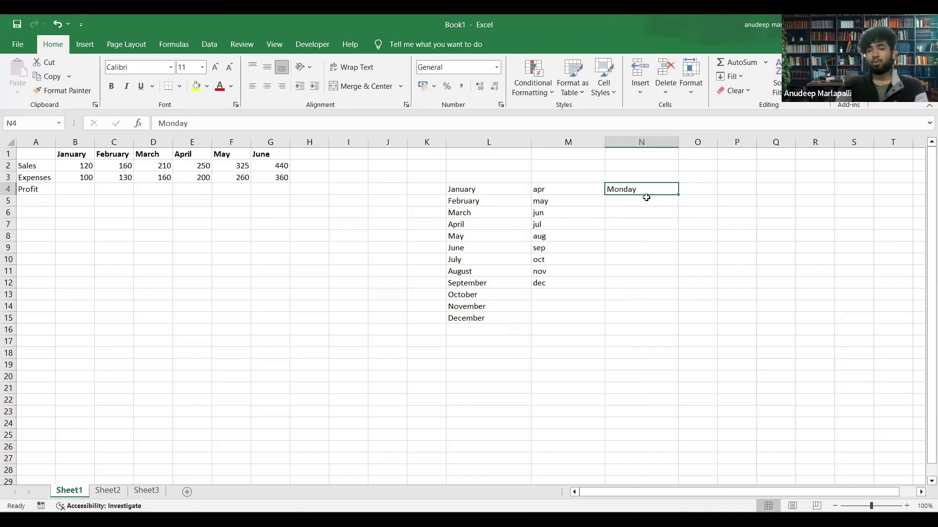
left_click(643, 199)
left_click(634, 188)
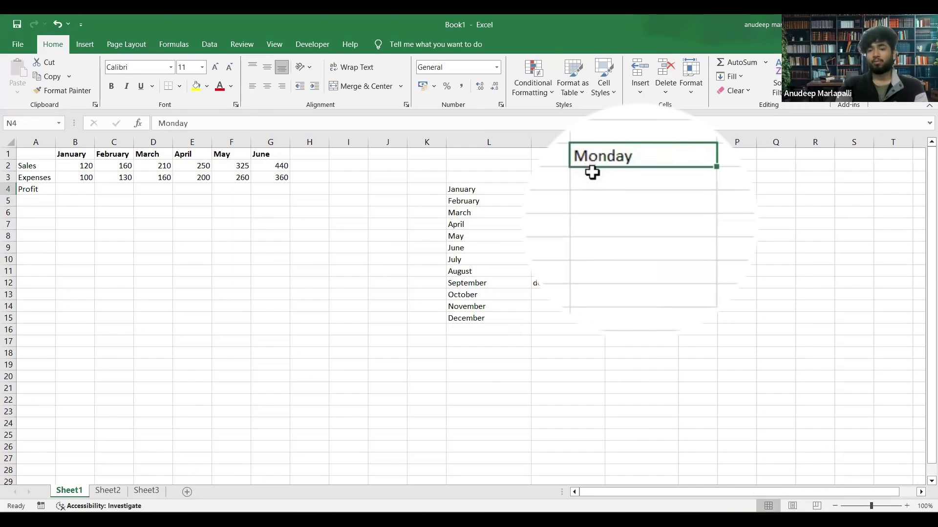
key("Return")
left_click(588, 162)
left_click_drag(596, 174, 627, 188)
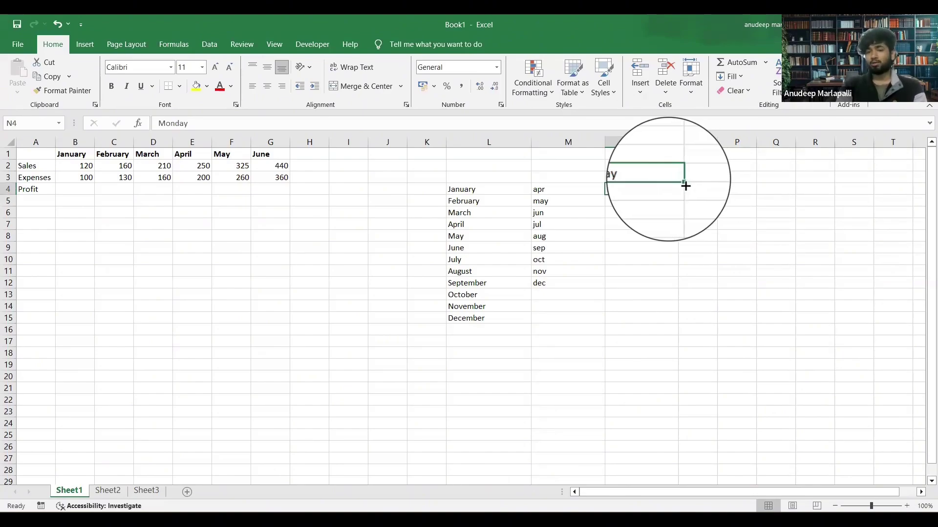
left_click_drag(685, 186, 672, 268)
left_click(624, 188)
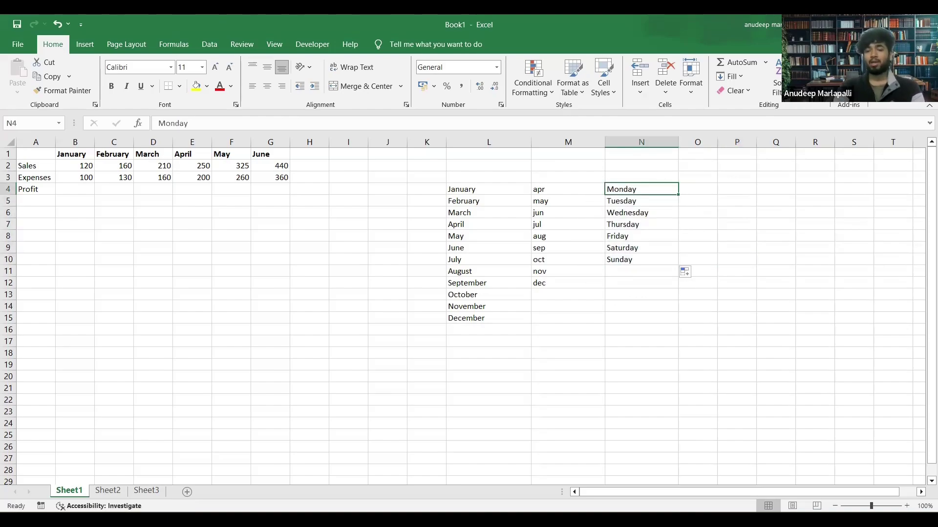
- Look at the quarter examples in the Word document, and widen column O in the Excel sheet
key("alt+Tab")
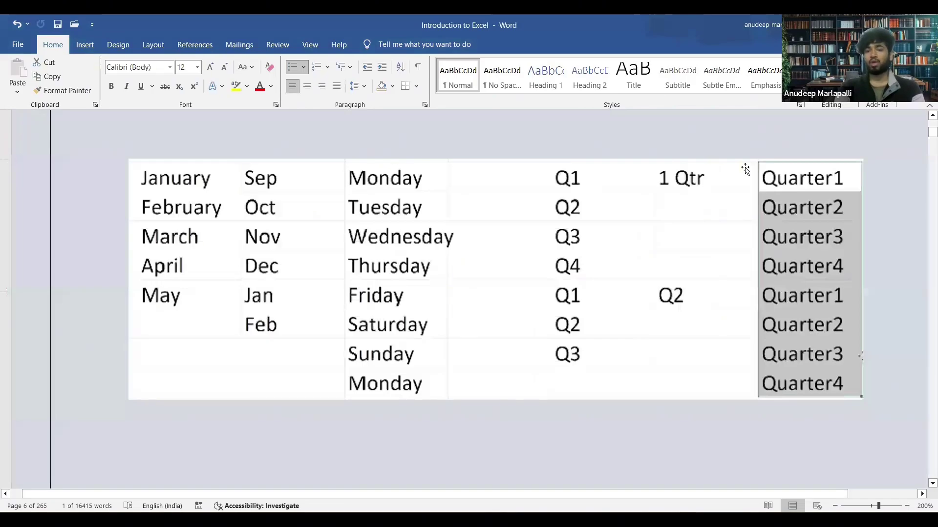
key("alt+Tab")
key("Right")
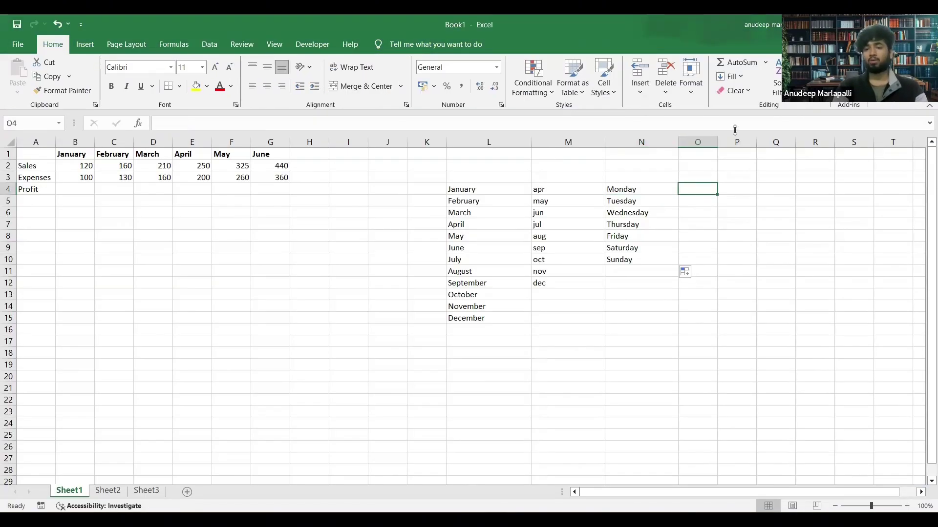
left_click_drag(718, 141, 760, 143)
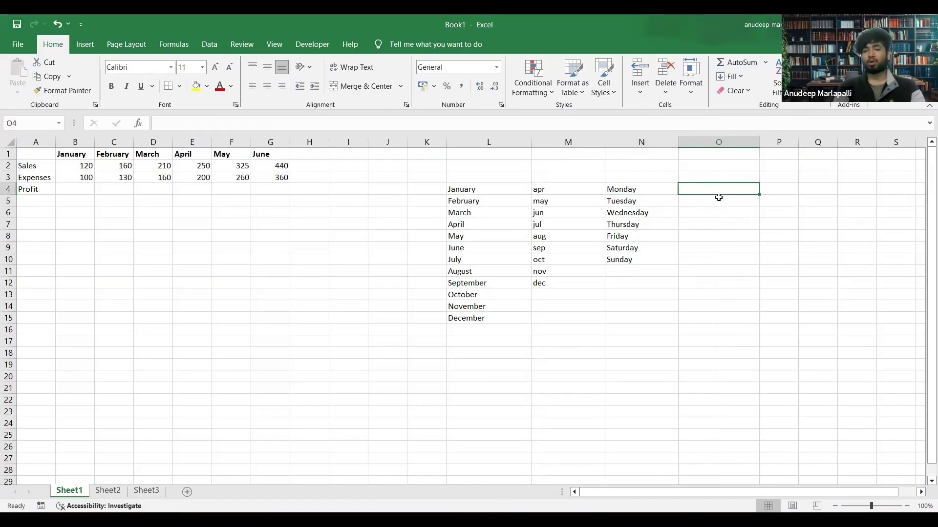
- Enter Quater1 in O4 and fill the series down to O6
type("Quater1")
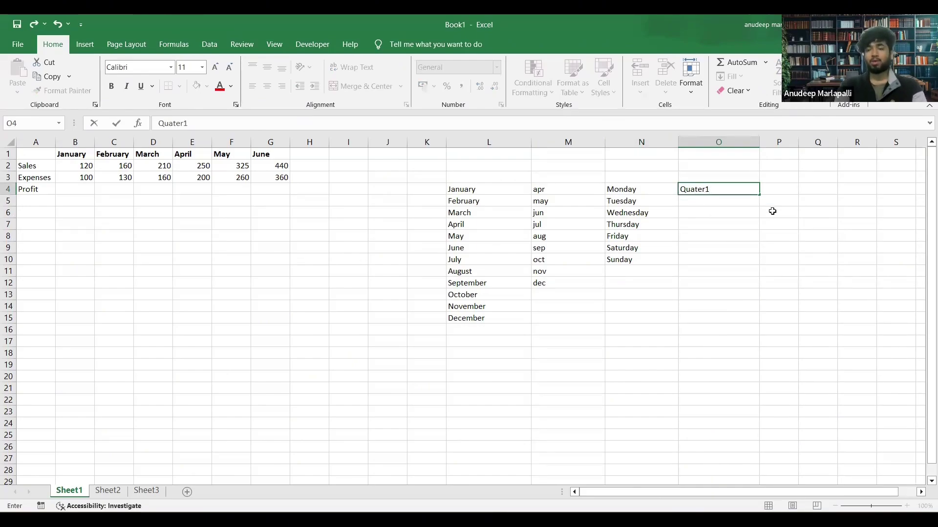
left_click(772, 211)
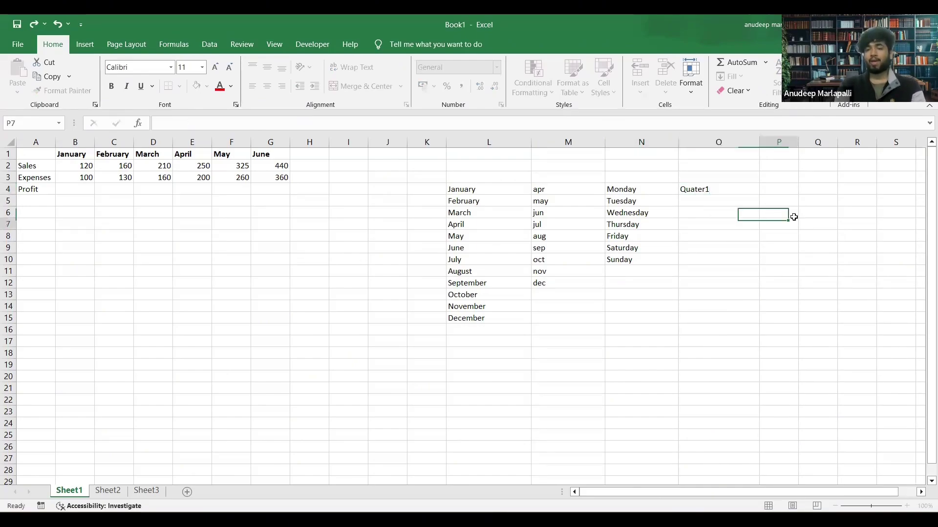
left_click(736, 191)
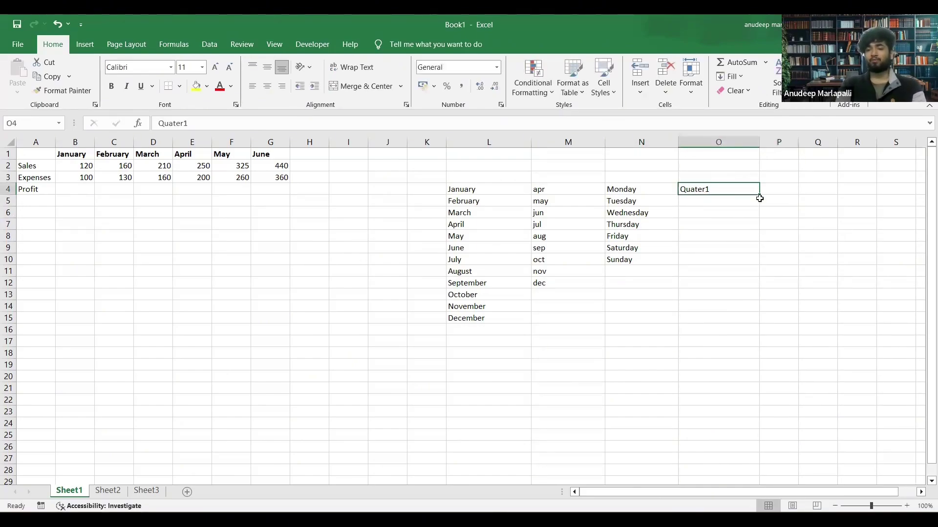
left_click_drag(760, 195, 752, 220)
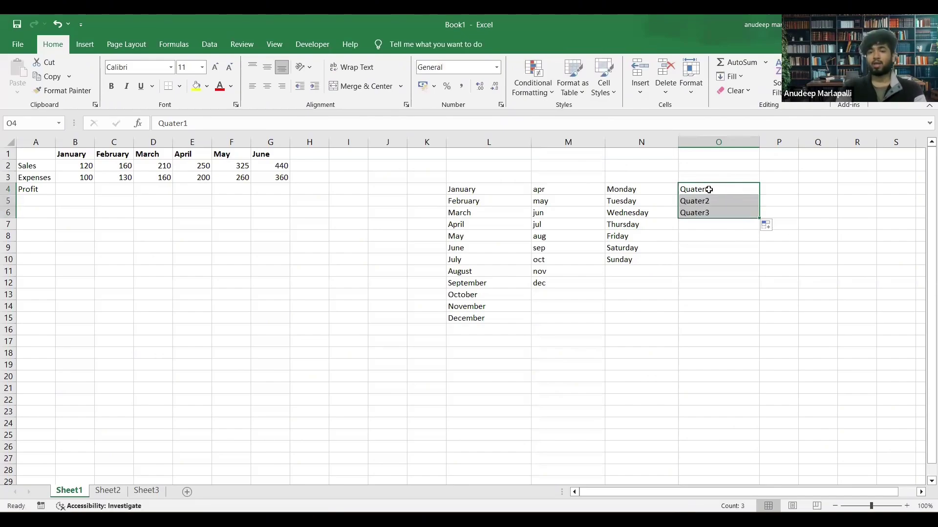
- Correct the entry in O4 to Quarter1 and fill the quarters down to O7
left_click(730, 246)
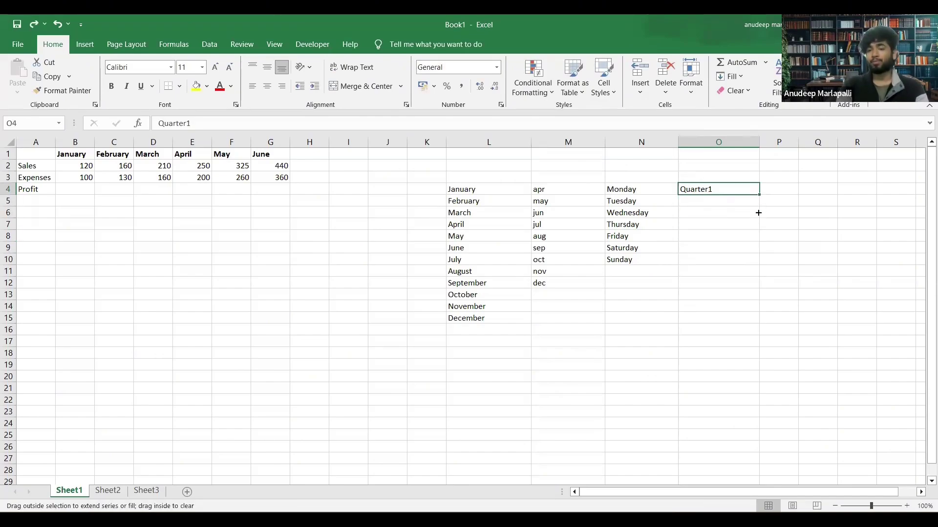
left_click_drag(758, 196, 755, 225)
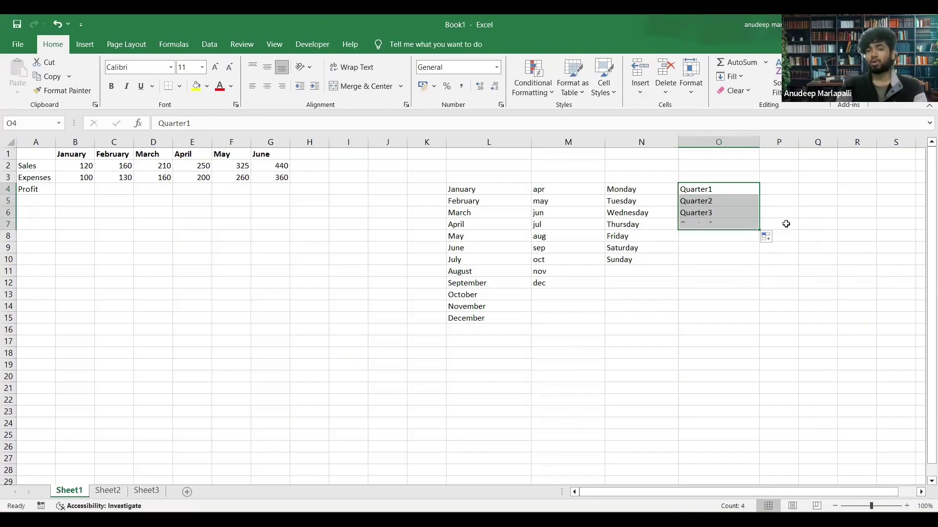
- Enter q1 in P4 and fill the quarter series down to P11
left_click(810, 221)
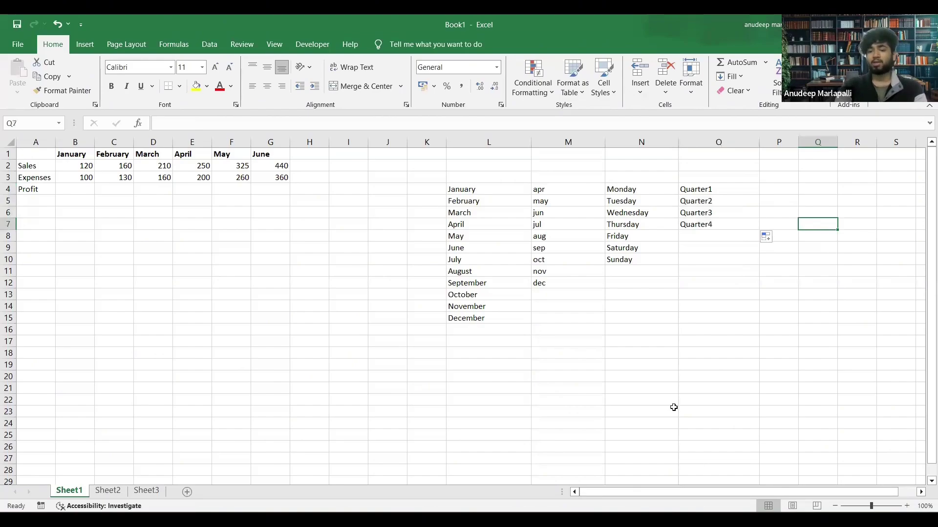
key("alt+Tab")
key("alt+Tab")
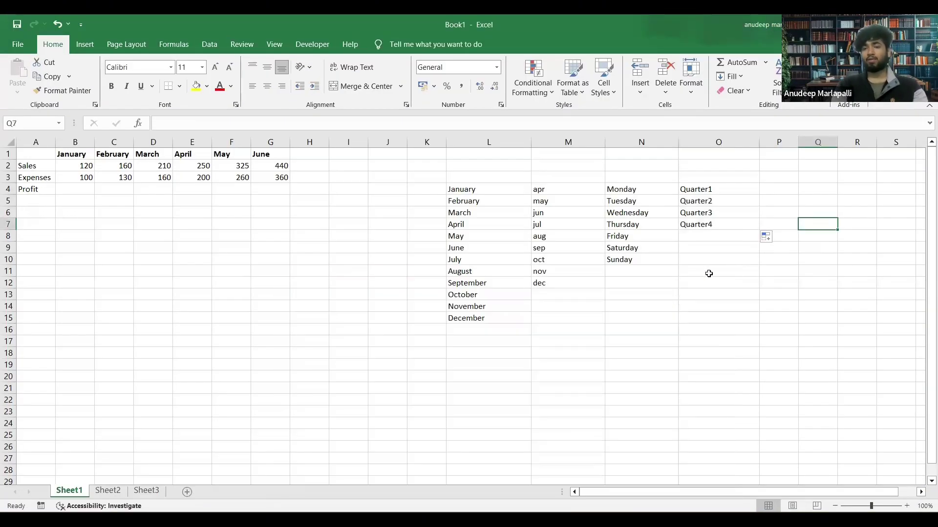
left_click(783, 188)
type("1")
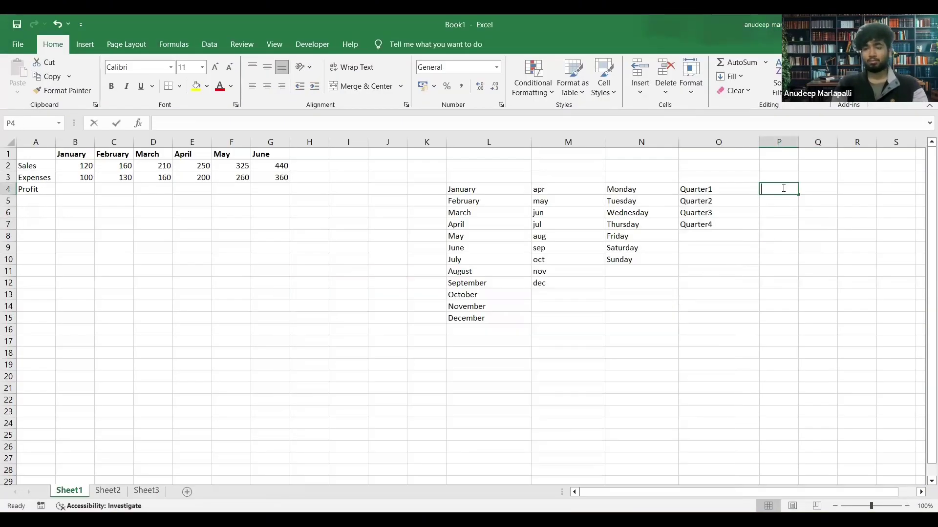
left_click_drag(799, 194, 800, 278)
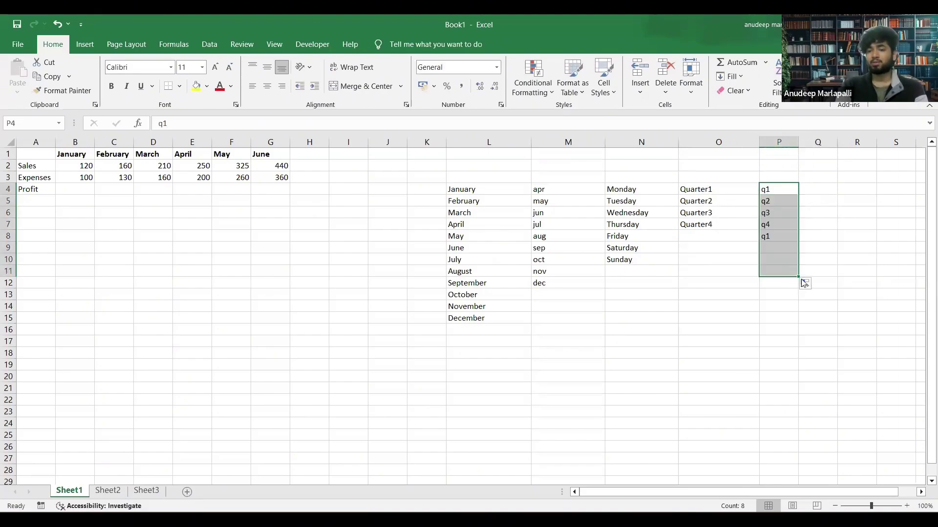
left_click(857, 294)
- Extend the weekday series in column N down to N13 and the month series in column L down to L18
mouse_move(617, 186)
left_mouse_down()
mouse_move(635, 260)
mouse_move(678, 265)
mouse_move(679, 299)
left_mouse_up()
left_click(652, 261)
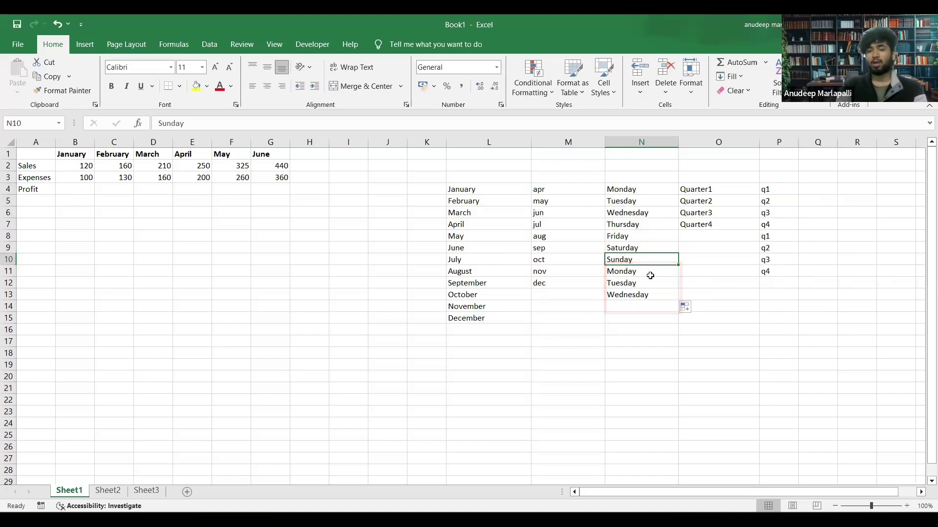
left_click_drag(459, 191, 467, 318)
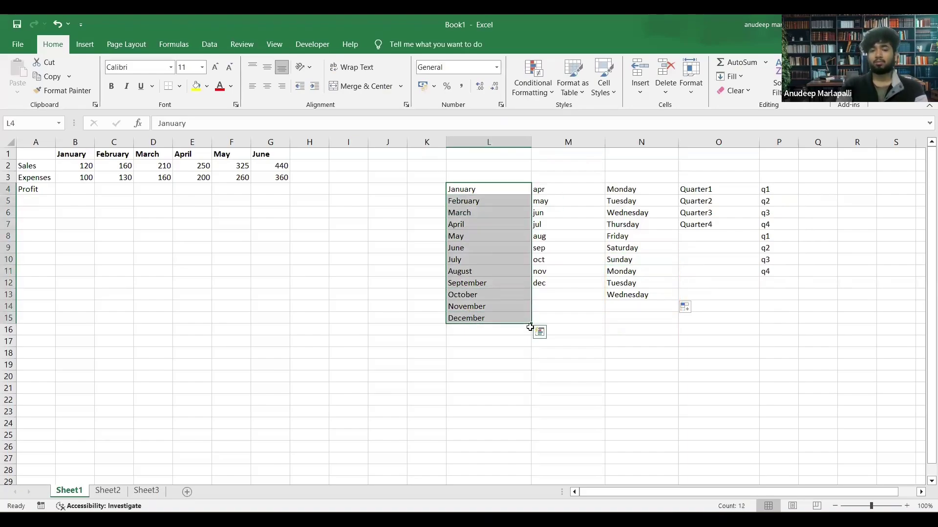
left_click_drag(531, 325, 524, 361)
left_click_drag(443, 313, 521, 362)
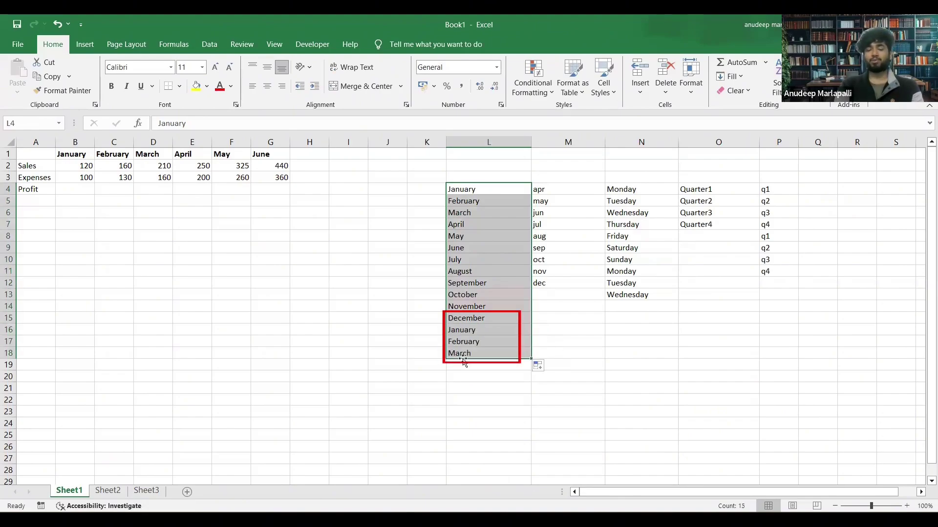
left_click(623, 364)
- Switch to the Word document and review the sample series table and the beginning of the section on entering dates
key("alt+Tab")
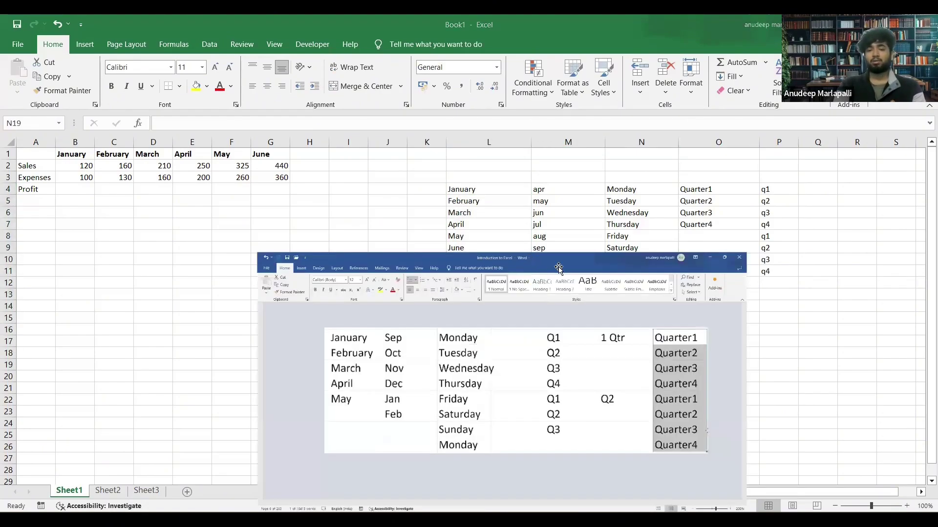
scroll(624, 259, "down", 10)
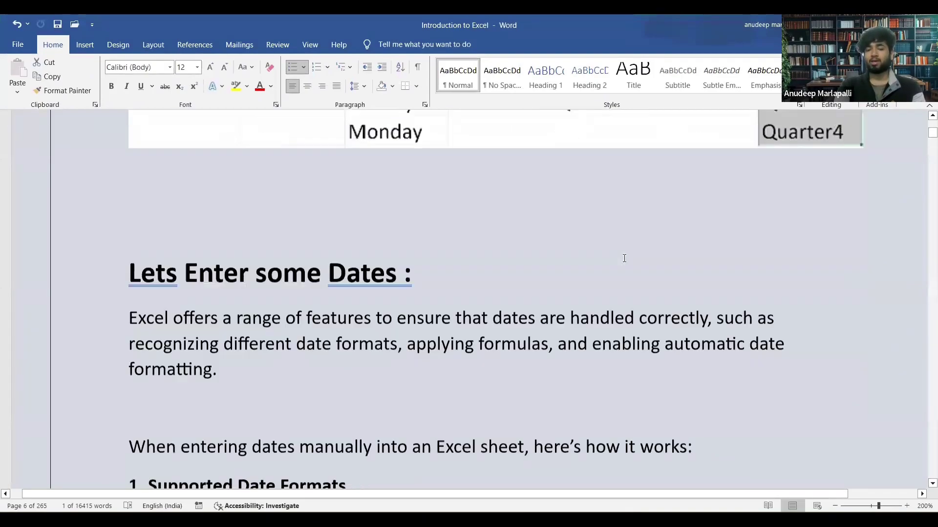
scroll(624, 258, "up", 8)
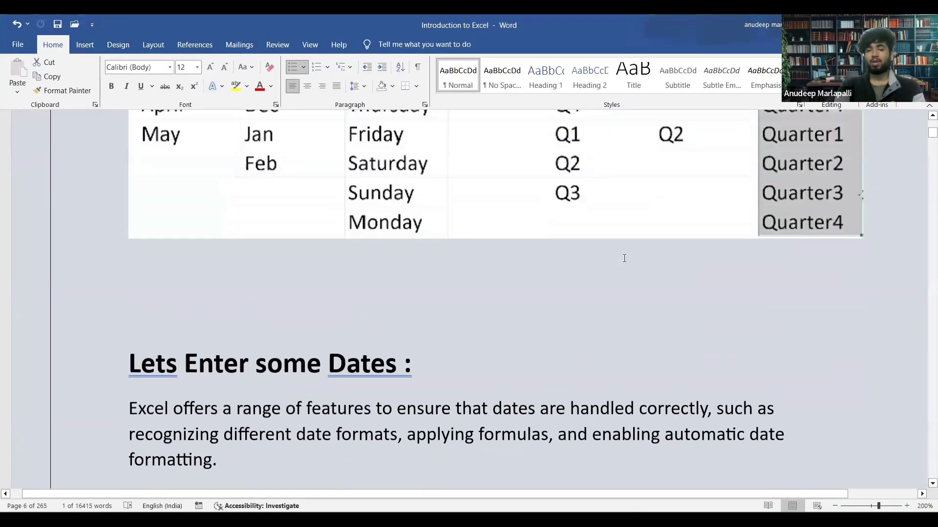
scroll(624, 258, "up", 4)
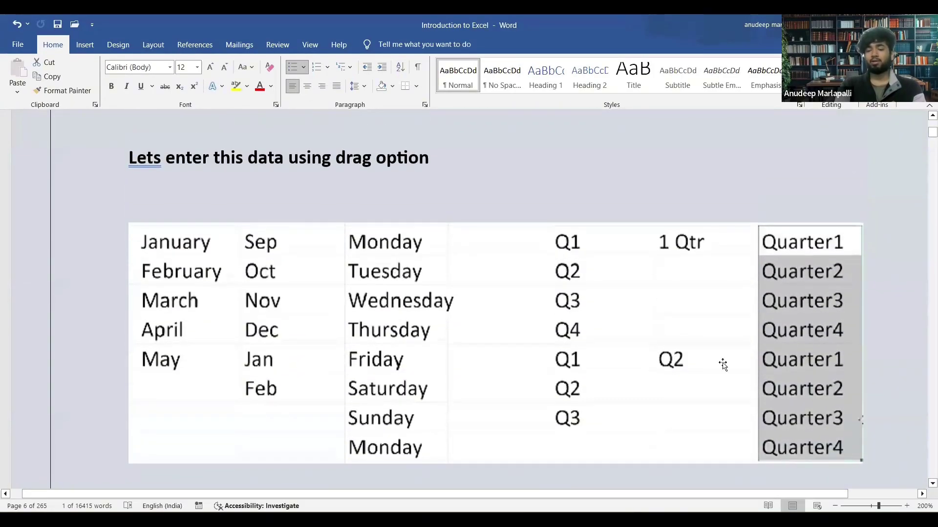